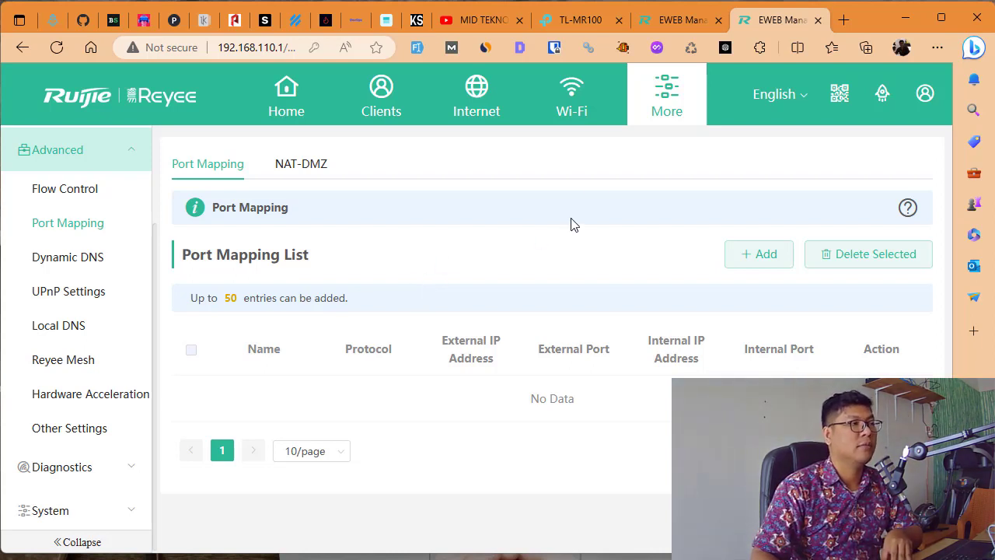
# - Leave Port Mapping and return to the eWeb Home dashboard showing the EW1200G-PRO's details
pyautogui.scroll(-1, 85, 443)
pyautogui.click(305, 106)
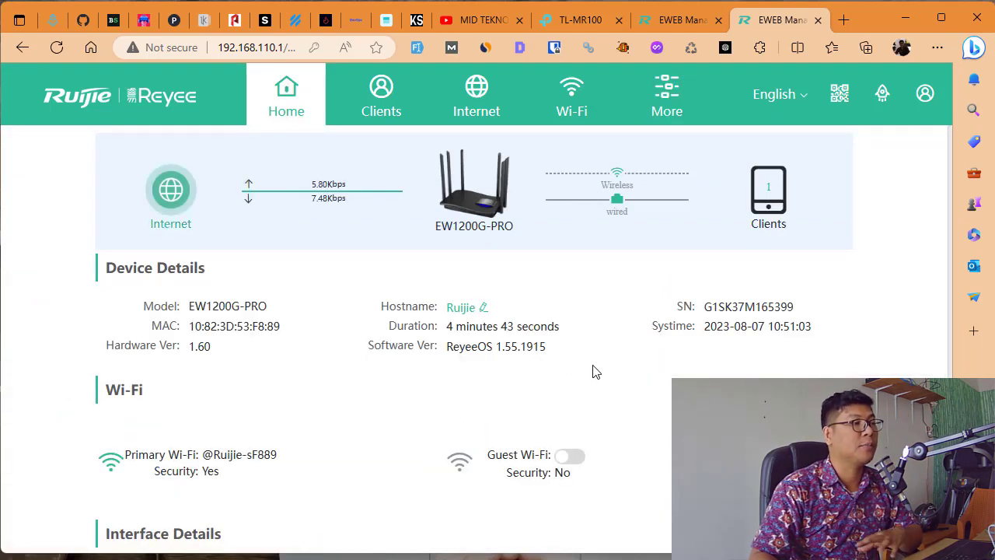
# - Search Google for 'ruijie cloud' in a new tab and open the Ruijie Cloud login result
pyautogui.click(844, 20)
pyautogui.write('ruijie ')
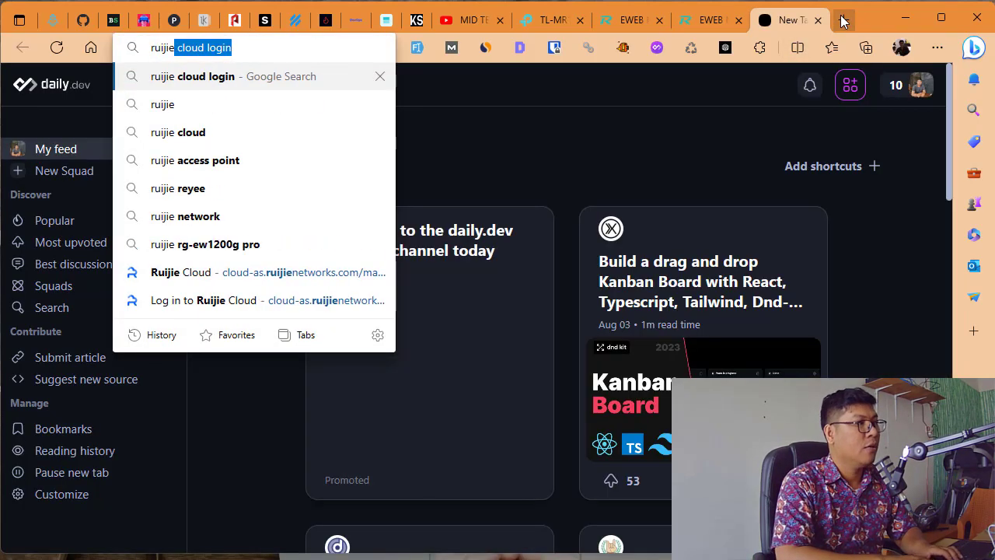
pyautogui.write('clod')
pyautogui.press('BackSpace')
pyautogui.write('ud')
pyautogui.press('Return')
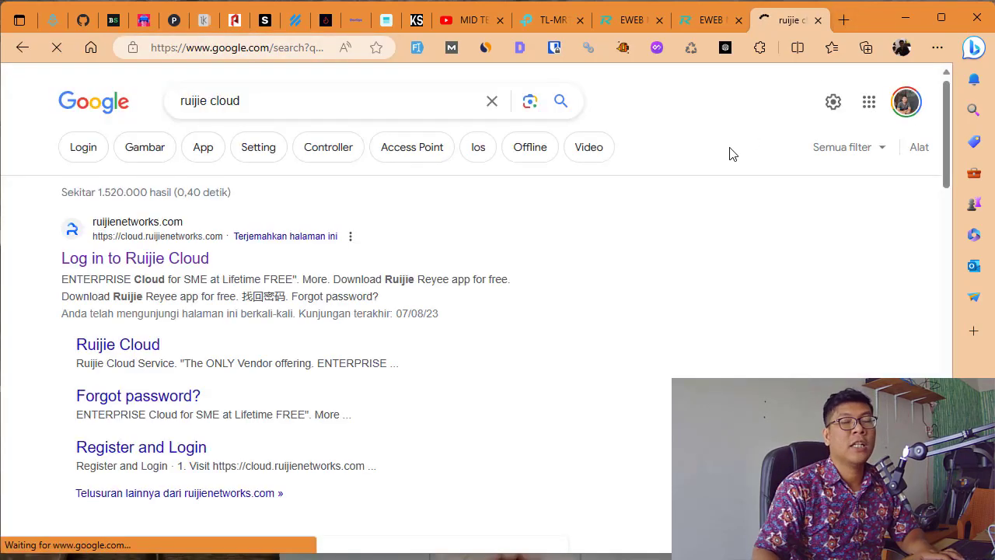
pyautogui.scroll(-1, 342, 276)
pyautogui.scroll(-1, 345, 276)
pyautogui.click(171, 115)
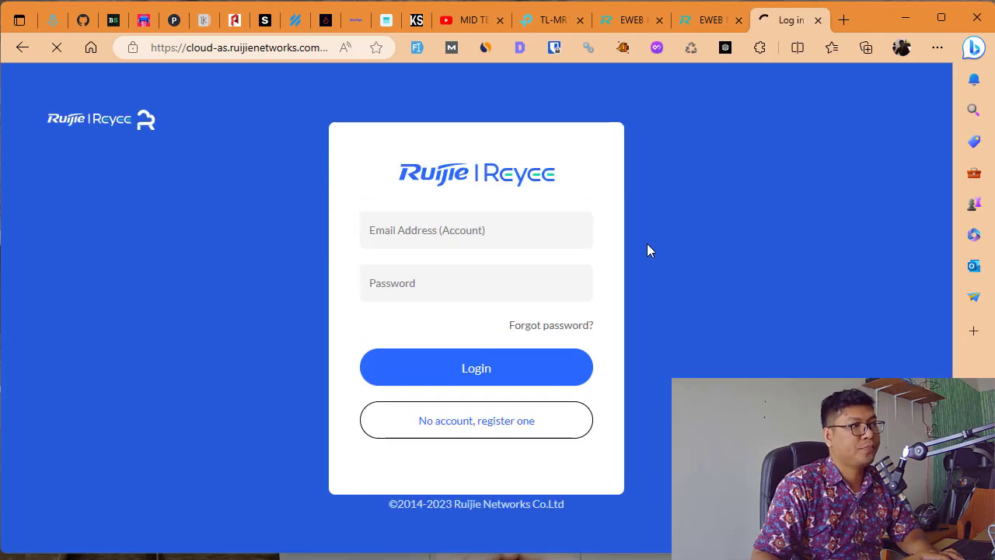
# - Autofill the saved Ruijie Cloud credentials with Bitwarden after unlocking the vault, then log in
pyautogui.rightClick(216, 193)
pyautogui.moveTo(327, 557)
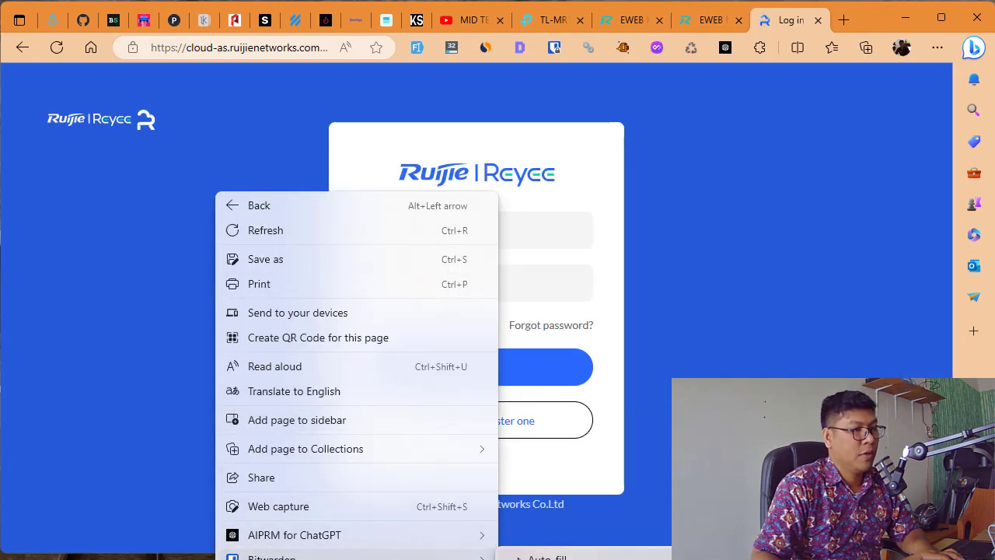
pyautogui.click(548, 558)
pyautogui.write('••••••••')
pyautogui.press('Return')
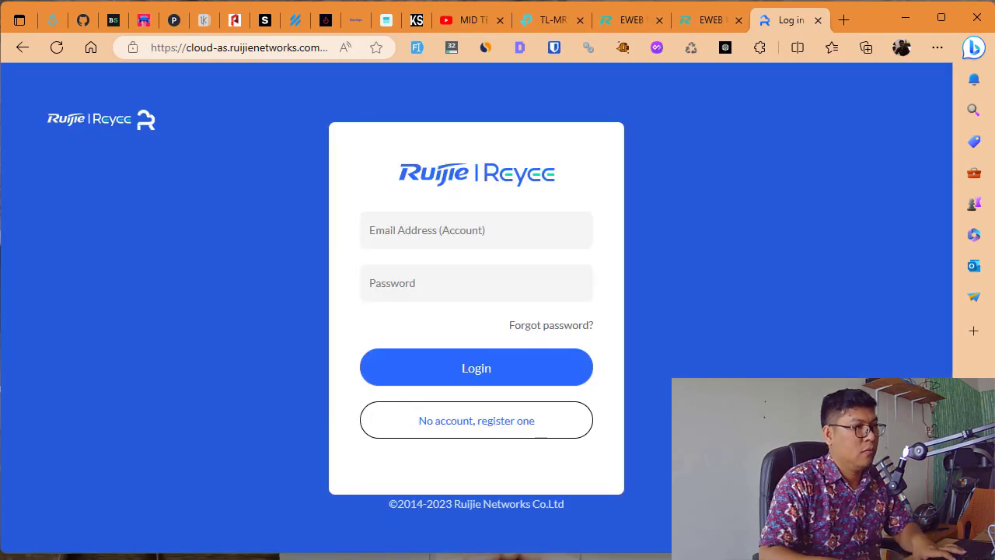
pyautogui.rightClick(176, 203)
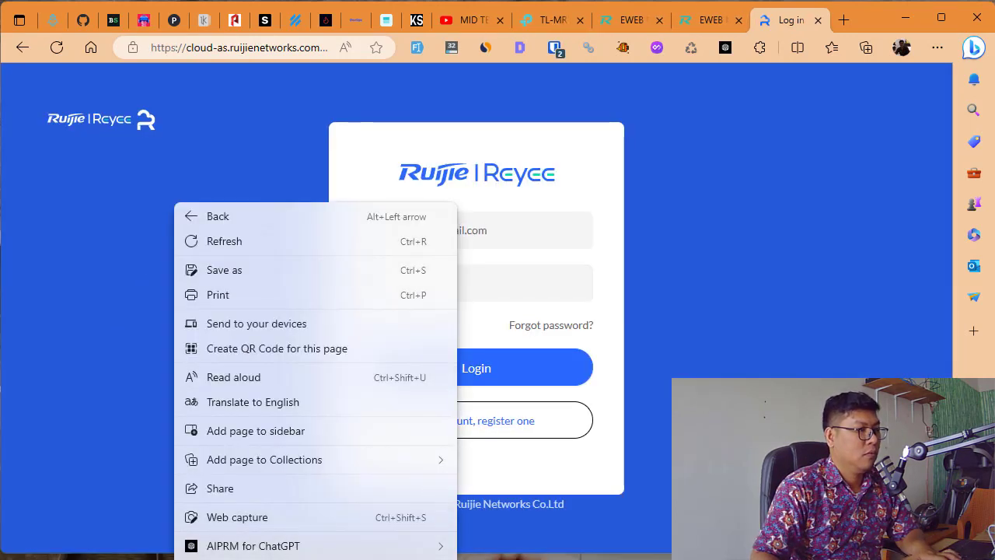
pyautogui.press('Escape')
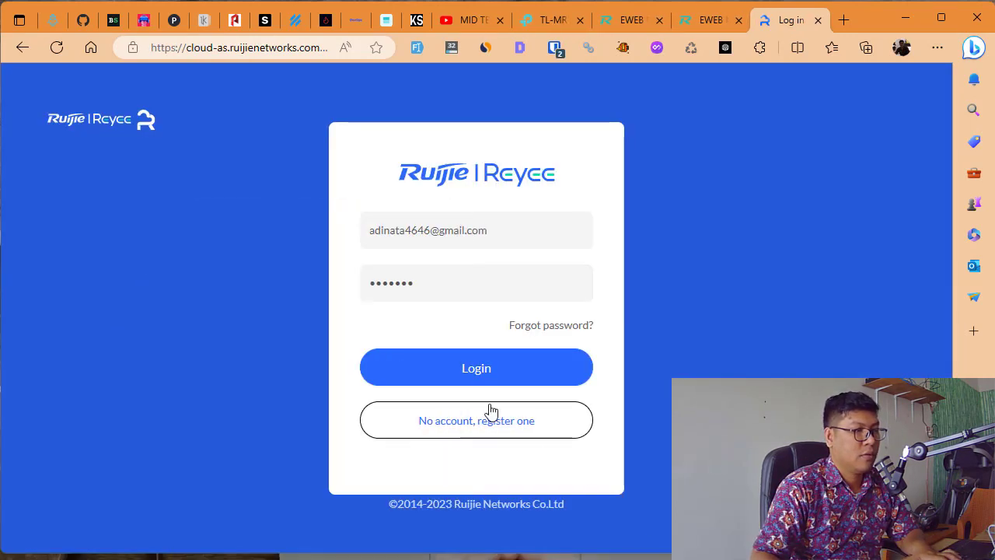
pyautogui.click(464, 372)
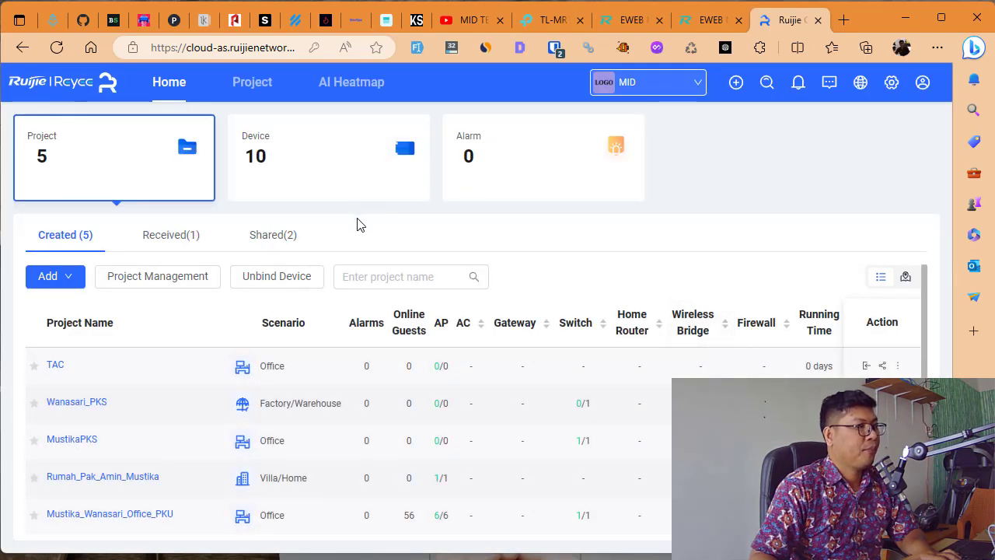
# - Open the TAC project and view its empty Home Router list
pyautogui.click(55, 365)
pyautogui.scroll(-1, 373, 311)
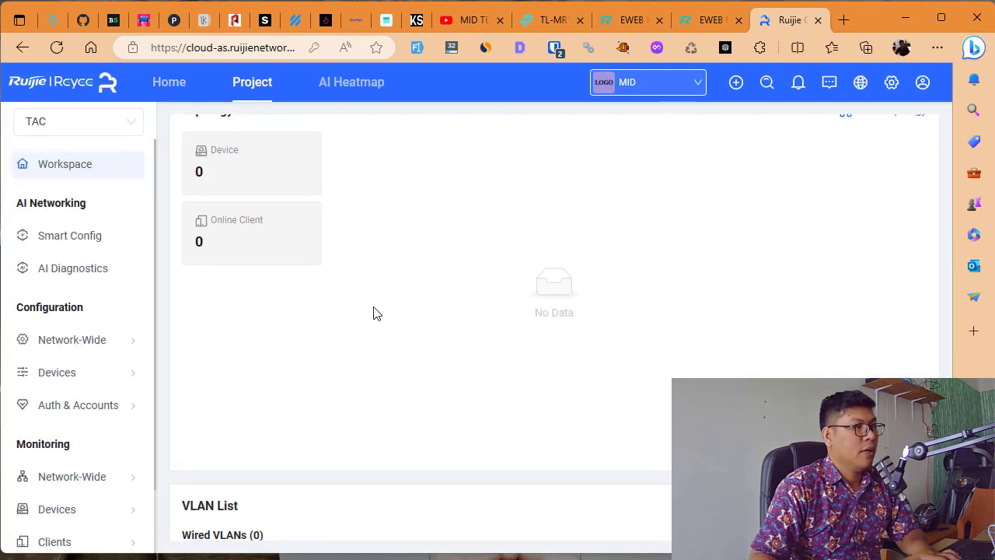
pyautogui.click(231, 172)
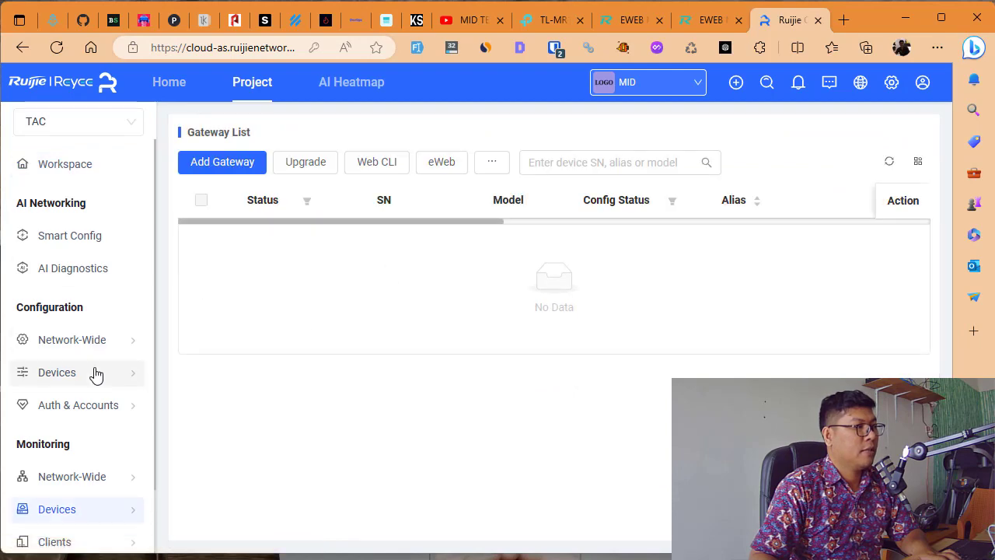
pyautogui.scroll(-1, 97, 404)
pyautogui.moveTo(100, 445)
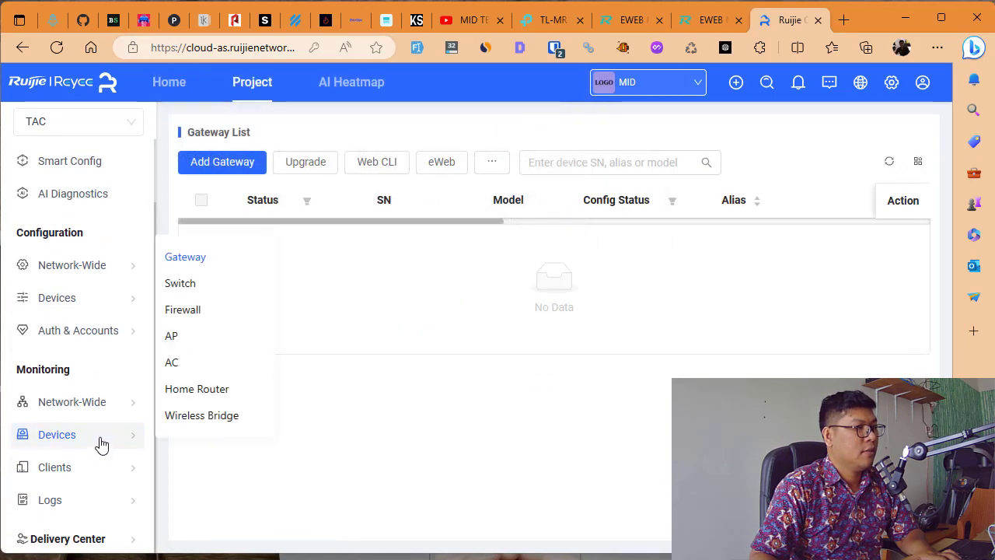
pyautogui.click(197, 390)
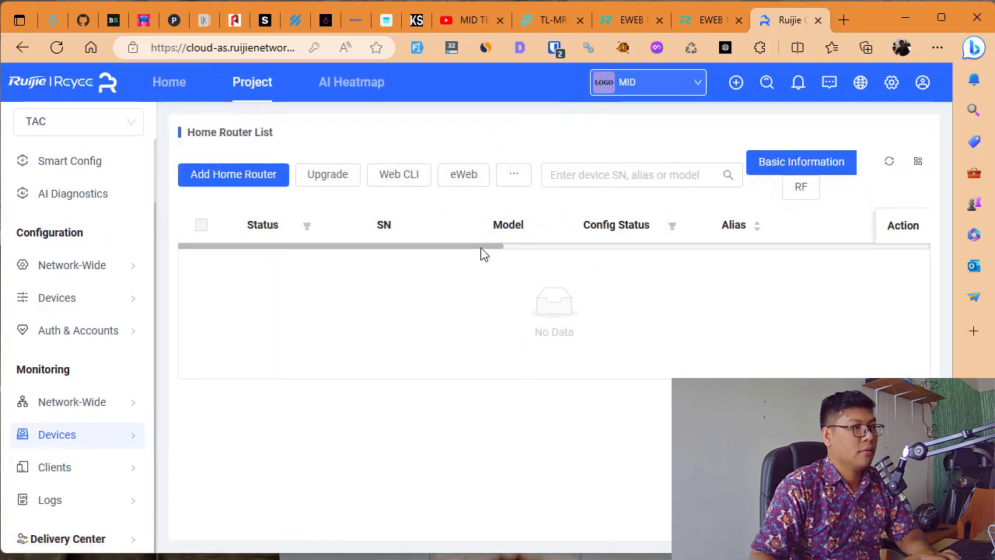
pyautogui.moveTo(480, 249); pyautogui.dragTo(640, 250)
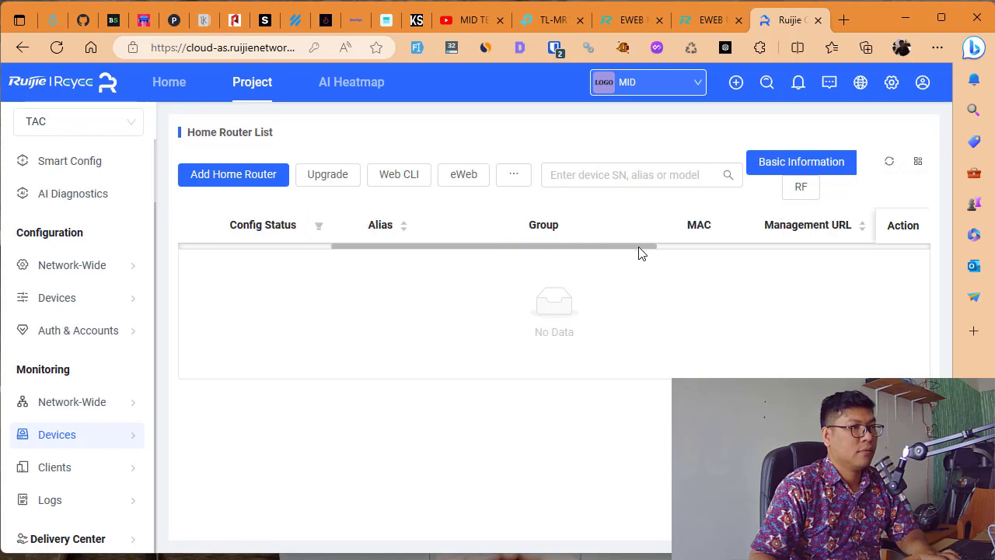
pyautogui.click(888, 164)
# - Check the account-wide device list filtered to home routers
pyautogui.click(158, 83)
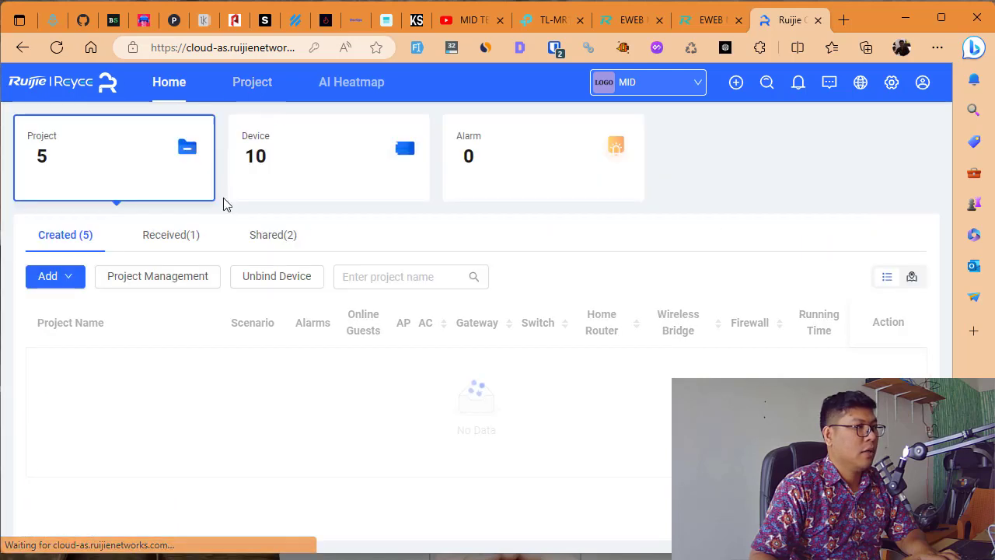
pyautogui.click(277, 166)
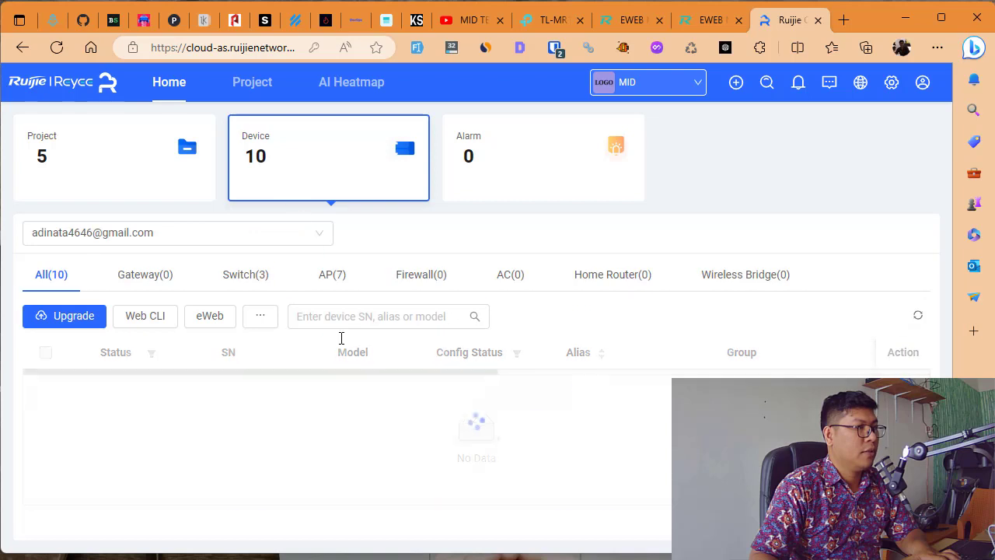
pyautogui.click(643, 277)
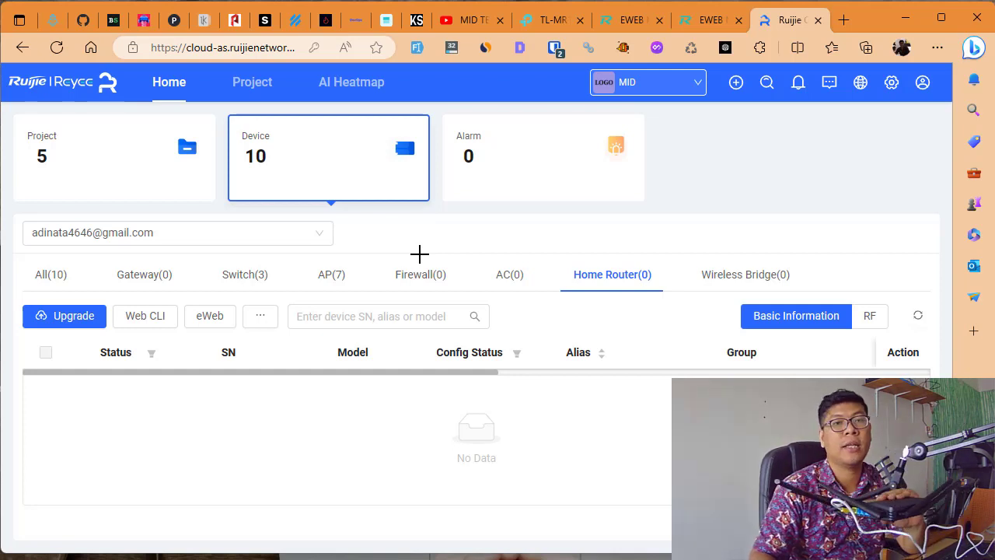
# - Return to TAC's Home Router list, refresh it, and open the Add Home Router form
pyautogui.click(237, 87)
pyautogui.click(107, 129)
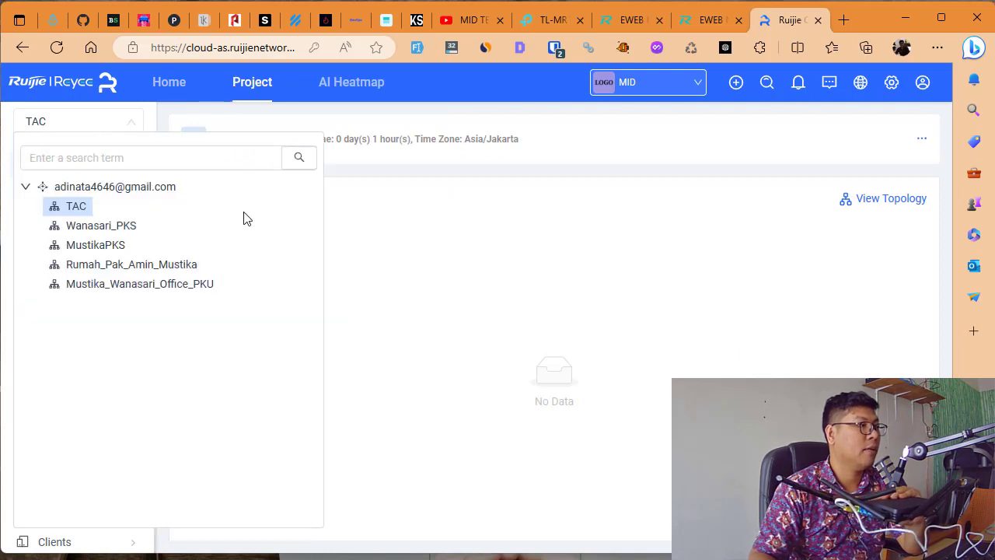
pyautogui.click(456, 218)
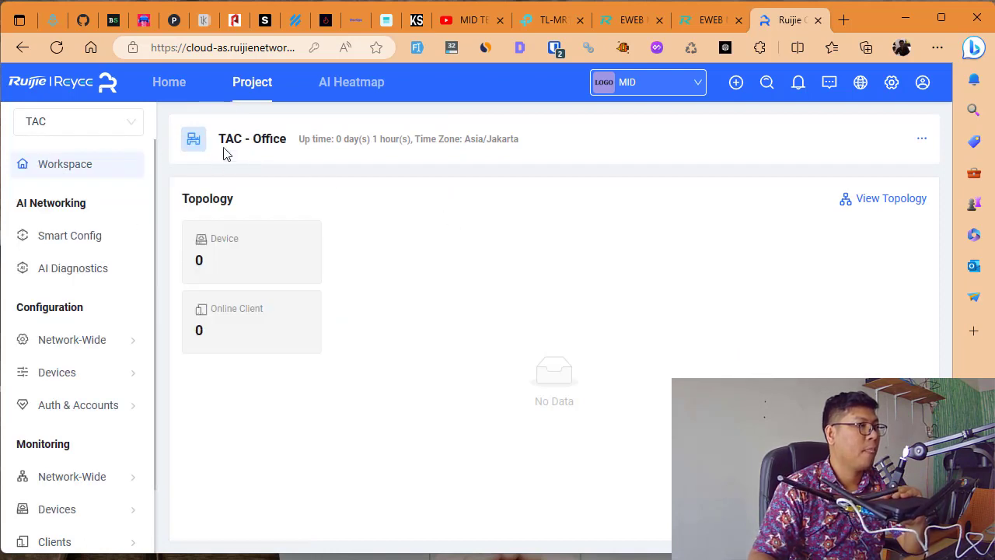
pyautogui.scroll(-1, 109, 412)
pyautogui.moveTo(120, 445)
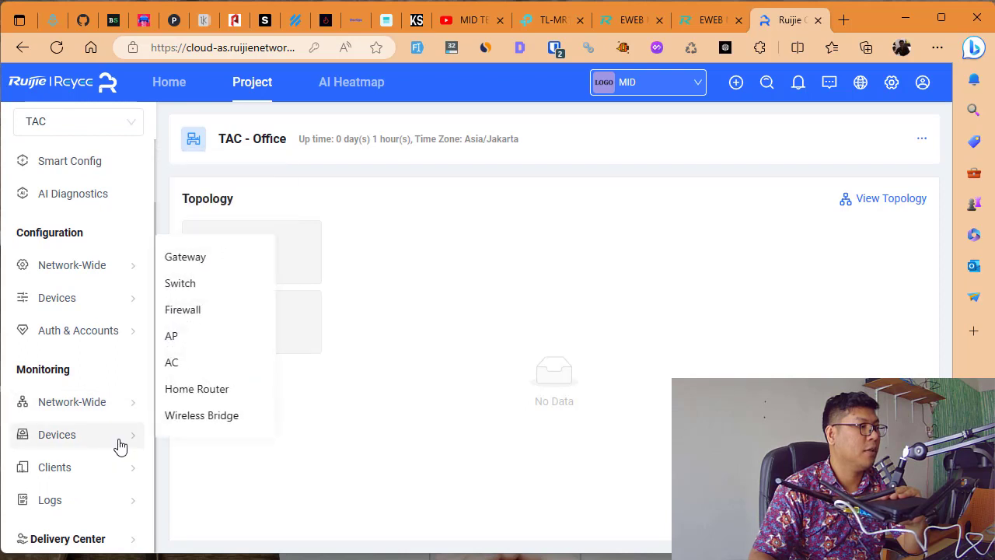
pyautogui.click(209, 395)
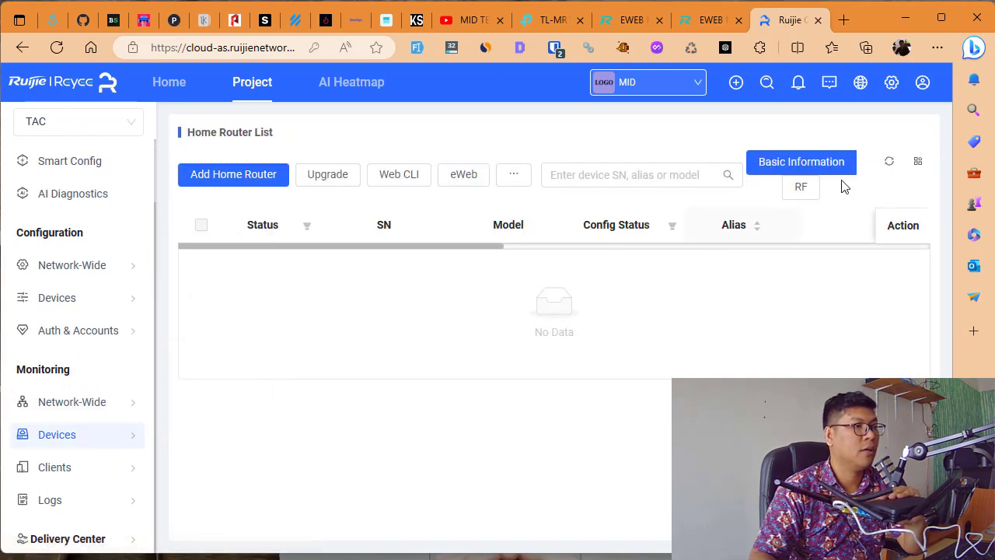
pyautogui.click(889, 161)
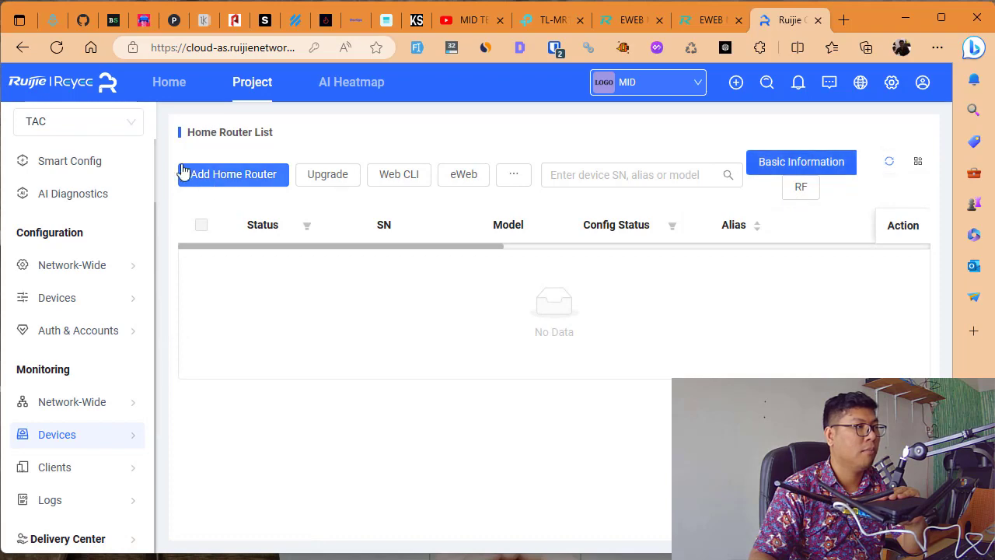
pyautogui.click(207, 175)
pyautogui.click(210, 347)
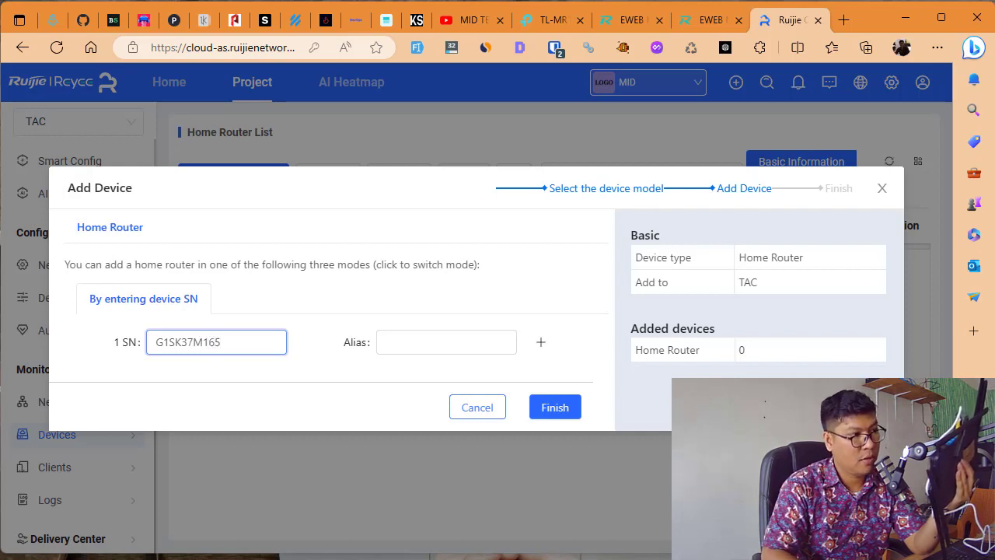
pyautogui.write('99')
pyautogui.click(467, 348)
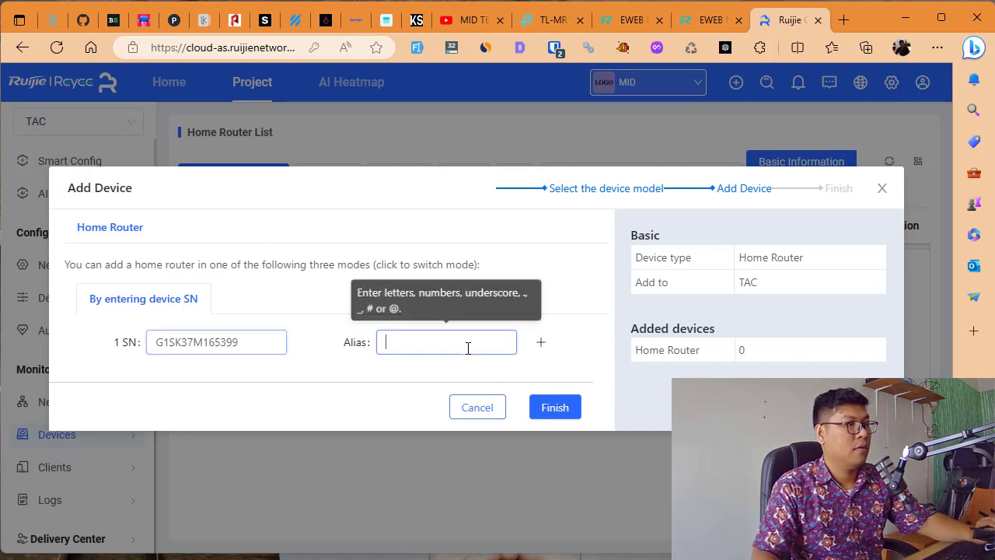
pyautogui.write('ew1200')
pyautogui.click(406, 392)
pyautogui.click(191, 344)
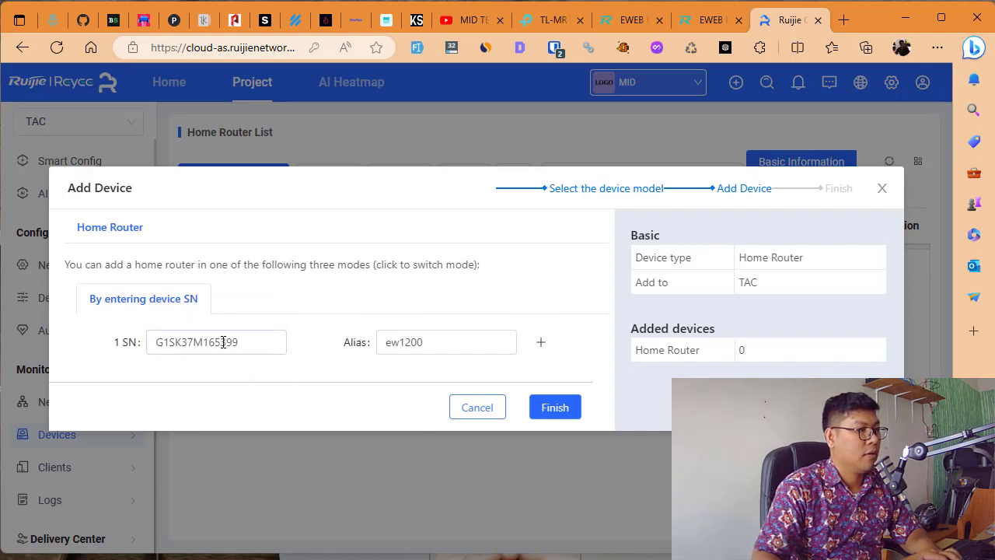
pyautogui.click(531, 405)
pyautogui.click(562, 409)
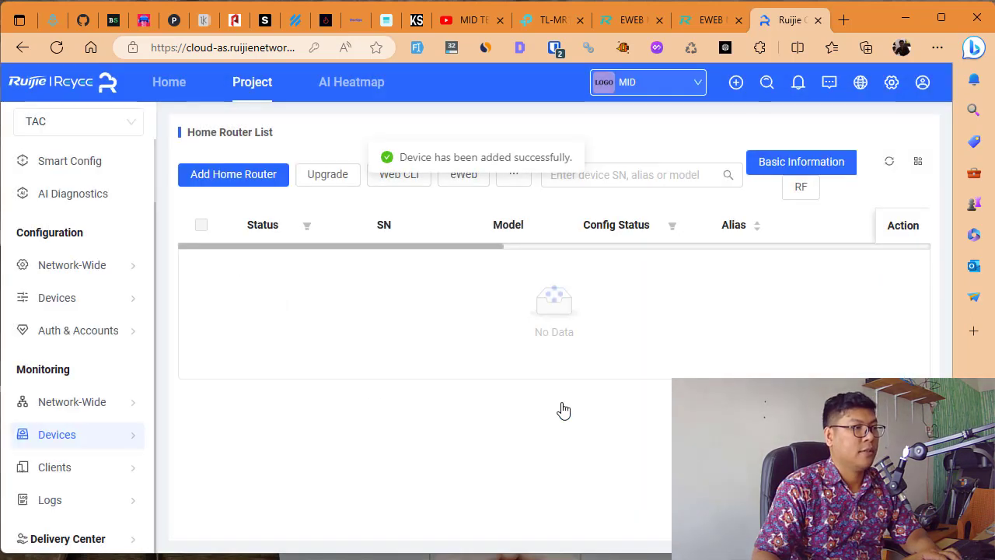
# - Refresh the Home Router List until the EW1200G-PRO shows ON and Synced
pyautogui.click(889, 161)
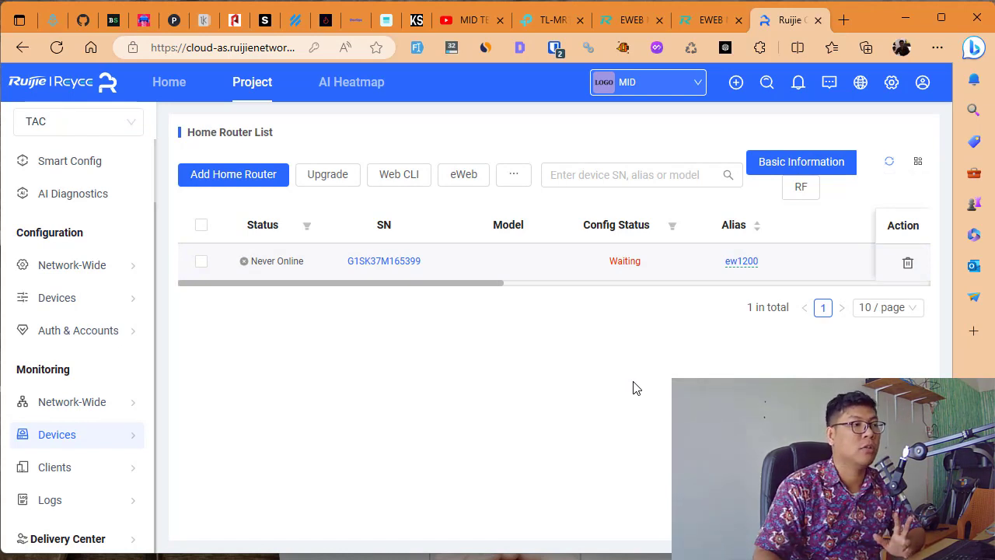
pyautogui.click(890, 161)
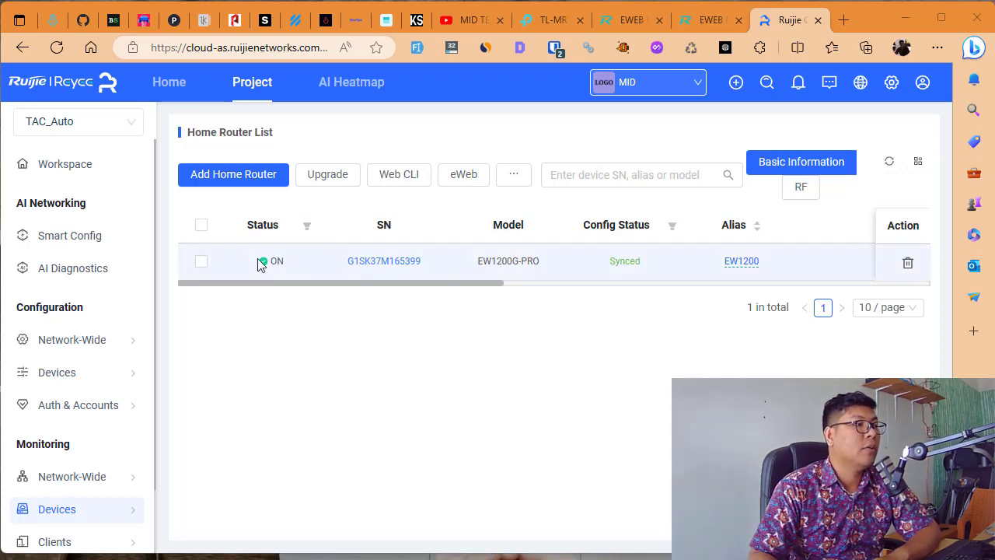
# - From the EW1200 device page, create a 3-hour eWeb tunnel and open it via the domain
pyautogui.click(365, 263)
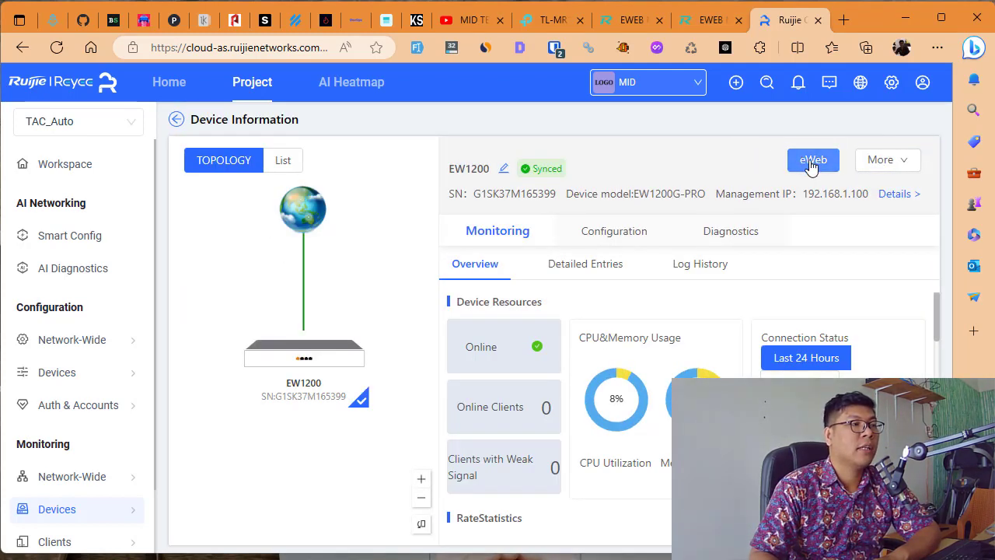
pyautogui.click(811, 165)
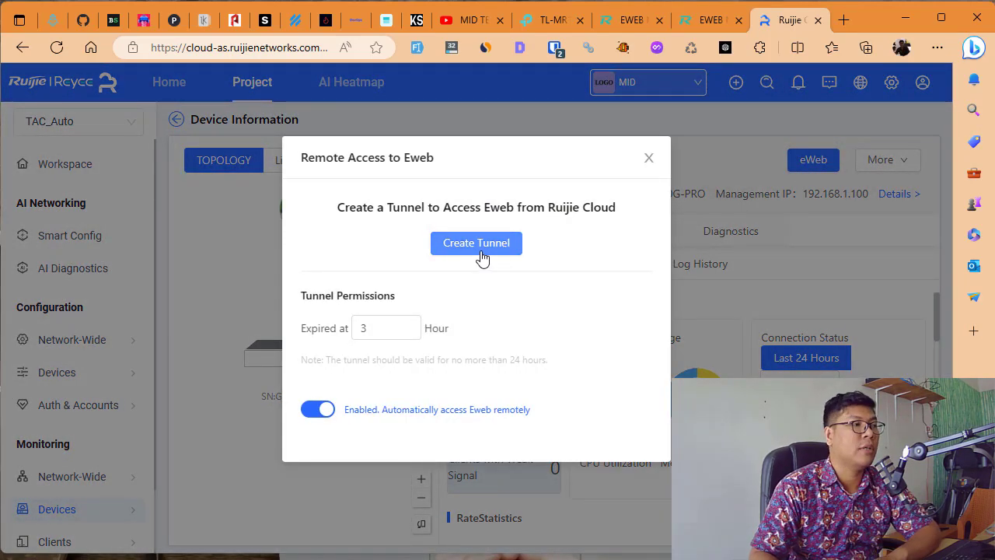
pyautogui.moveTo(382, 329); pyautogui.dragTo(327, 328)
pyautogui.click(370, 360)
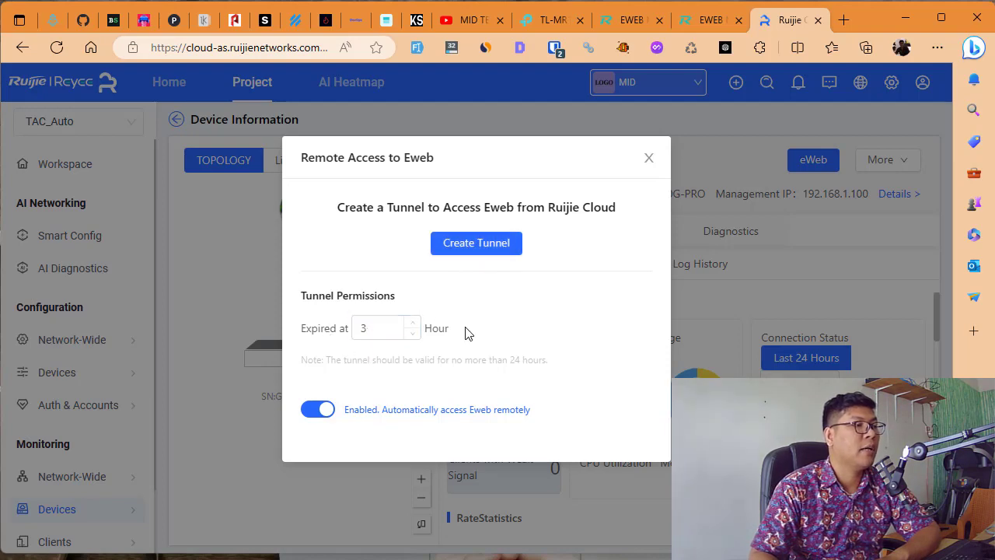
pyautogui.click(456, 245)
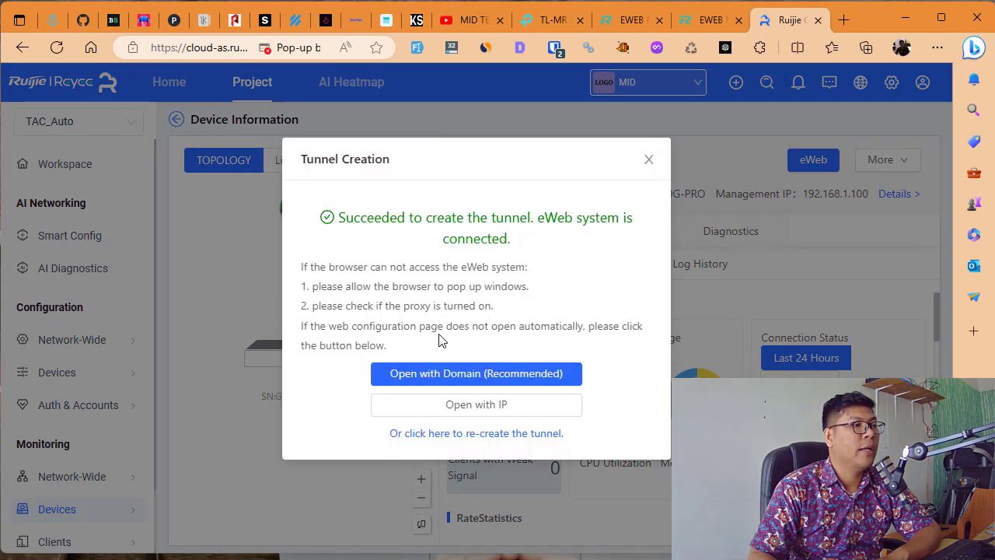
pyautogui.click(496, 375)
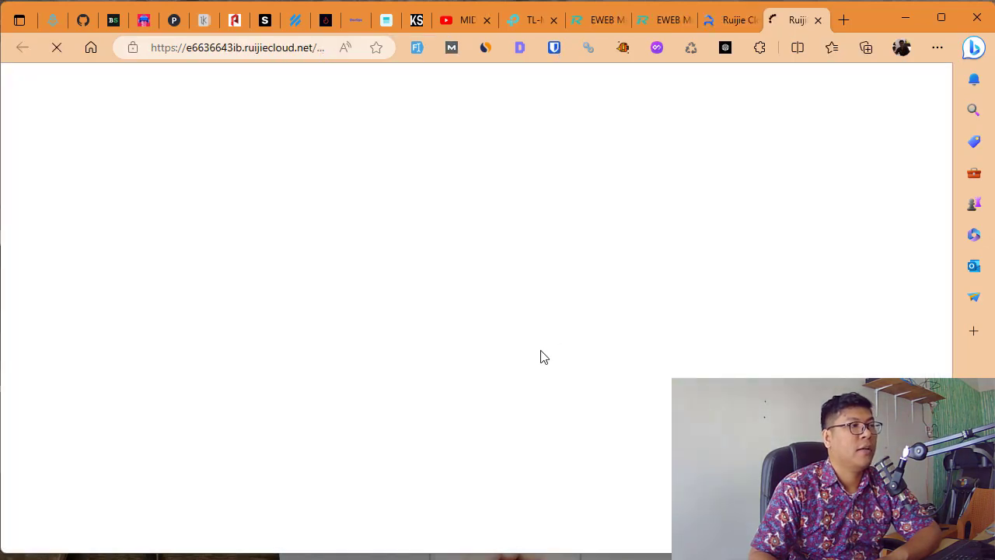
# - Examine the tunnel domain in the new eWeb tab's address bar
pyautogui.click(229, 49)
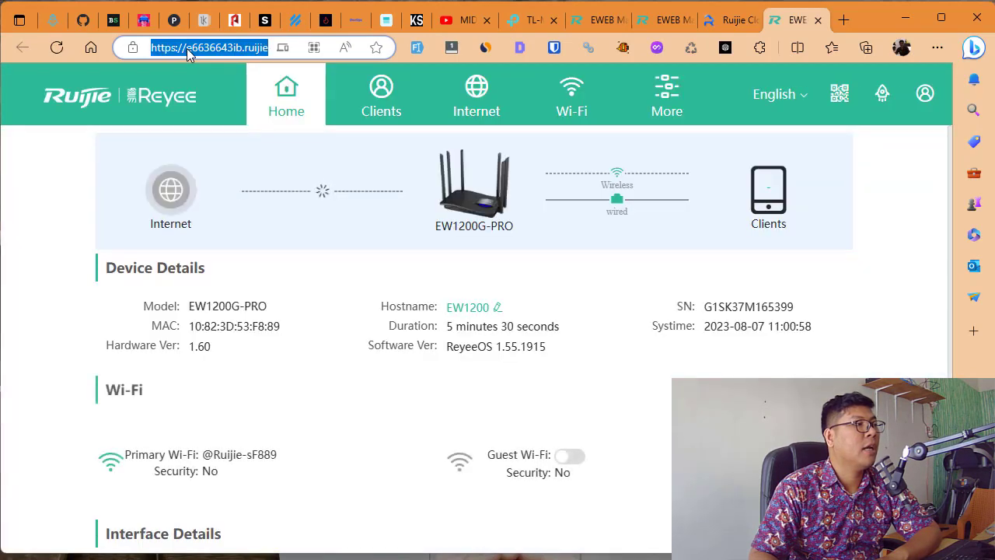
pyautogui.click(188, 55)
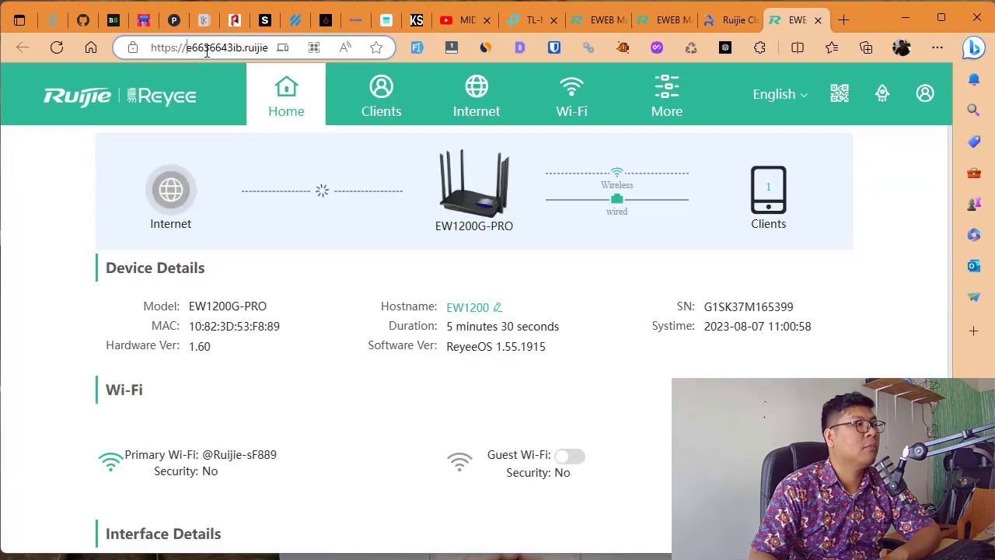
pyautogui.moveTo(232, 49)
pyautogui.mouseDown()
pyautogui.moveTo(279, 48)
pyautogui.moveTo(245, 48)
pyautogui.mouseUp()
pyautogui.click(572, 306)
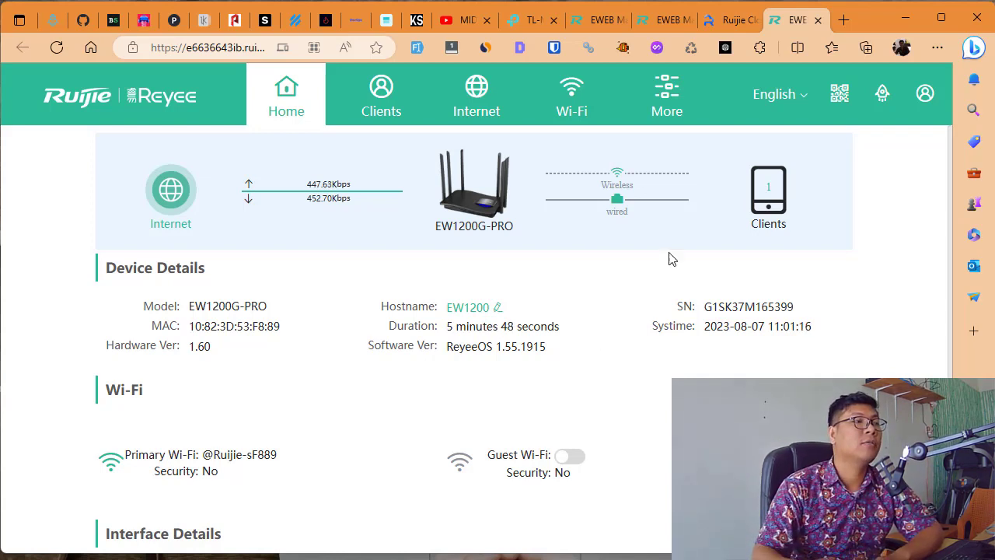
# - Back in Ruijie Cloud, dismiss the tunnel success message and relaunch the router's eWeb
pyautogui.click(741, 22)
pyautogui.click(650, 160)
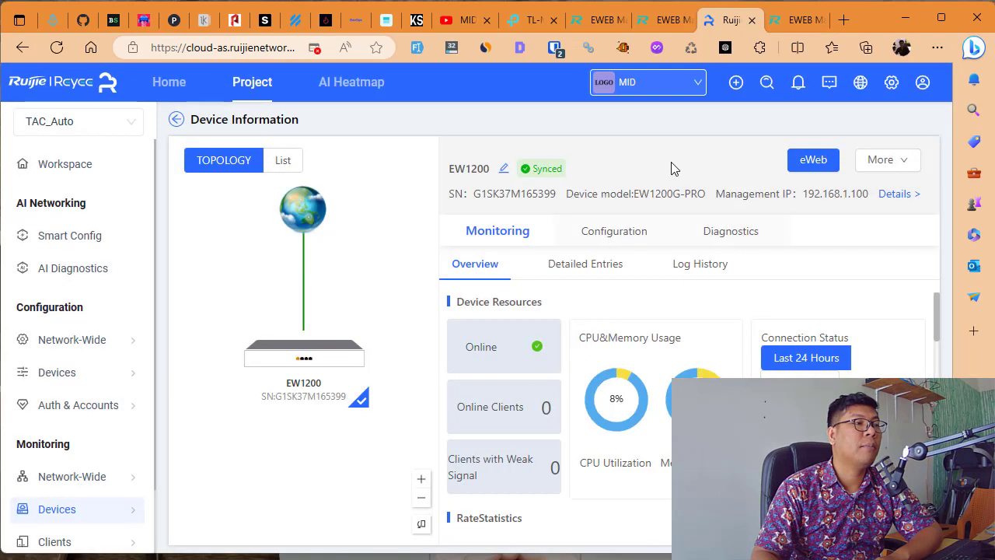
pyautogui.click(809, 165)
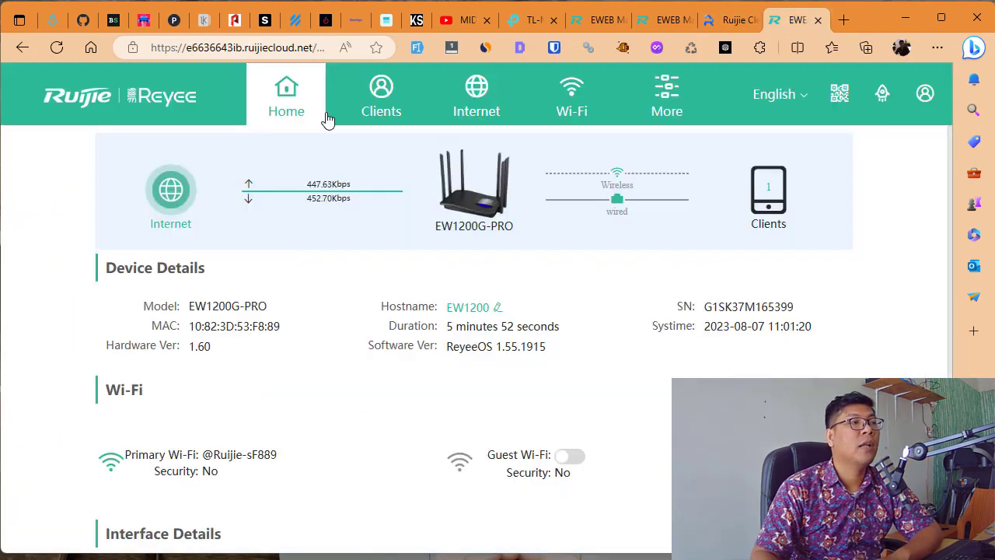
# - Browse the Clients, Wi-Fi, Internet and Home pages, ending on Clients with one laptop
pyautogui.click(378, 117)
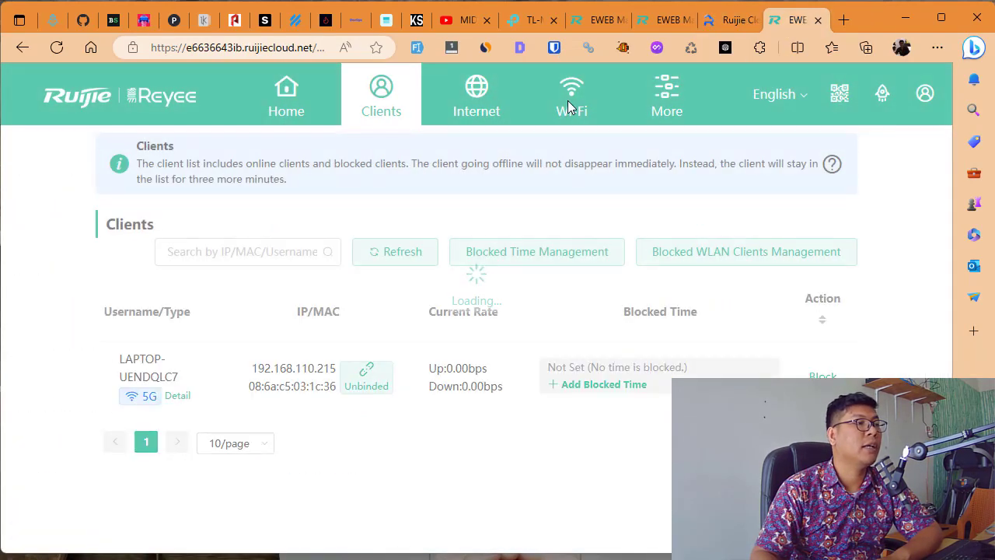
pyautogui.click(570, 105)
pyautogui.click(465, 117)
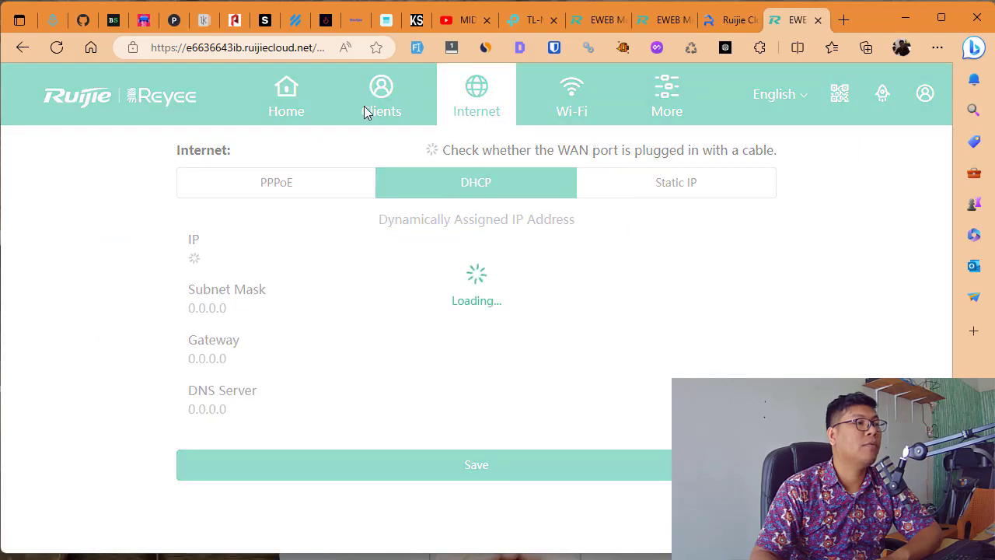
pyautogui.click(287, 115)
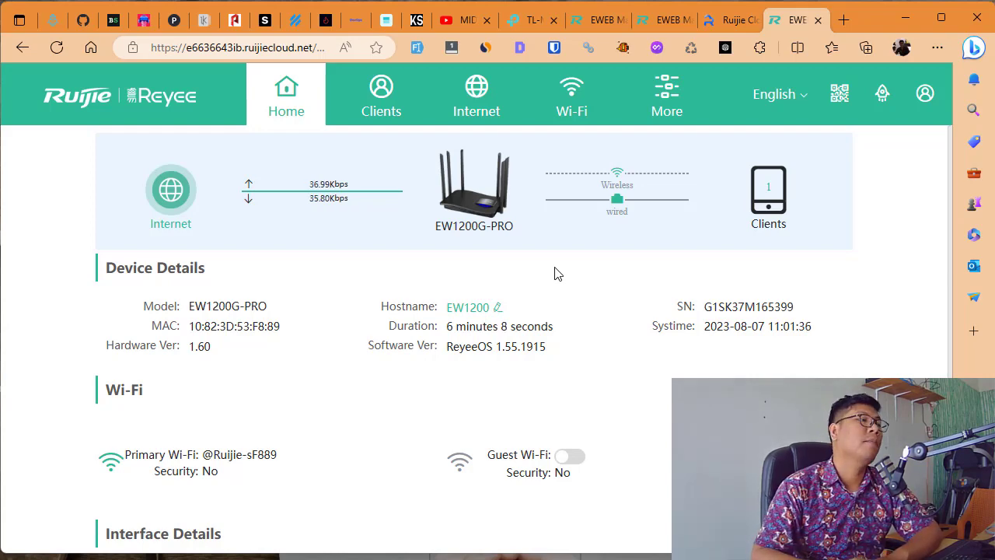
pyautogui.click(344, 109)
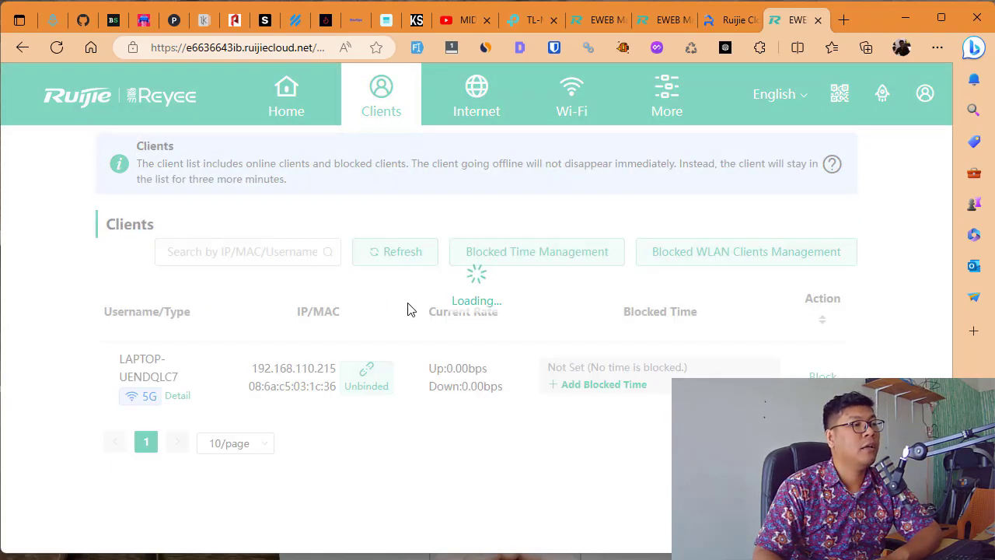